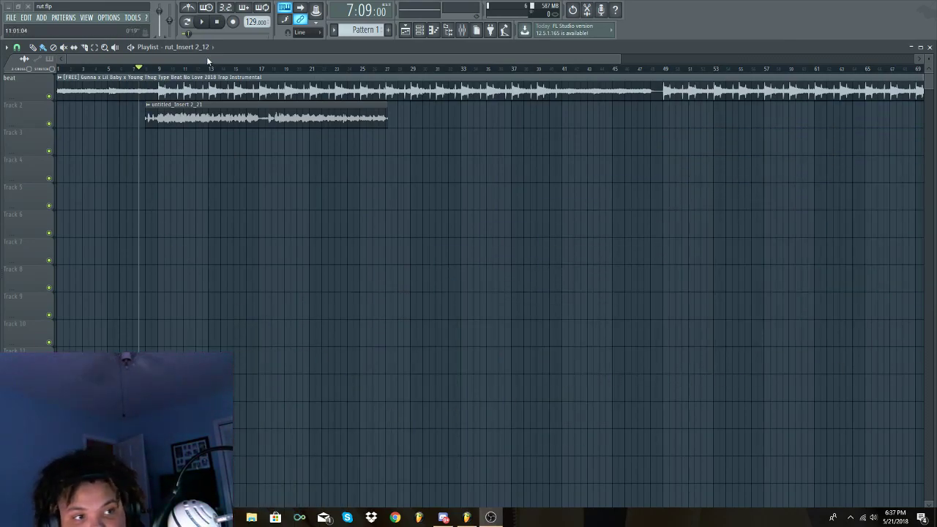
- Play back the vocal clip over the beat from bar 7 in the playlist, and stop it
{"action": "left_click", "coordinate": [205, 24]}
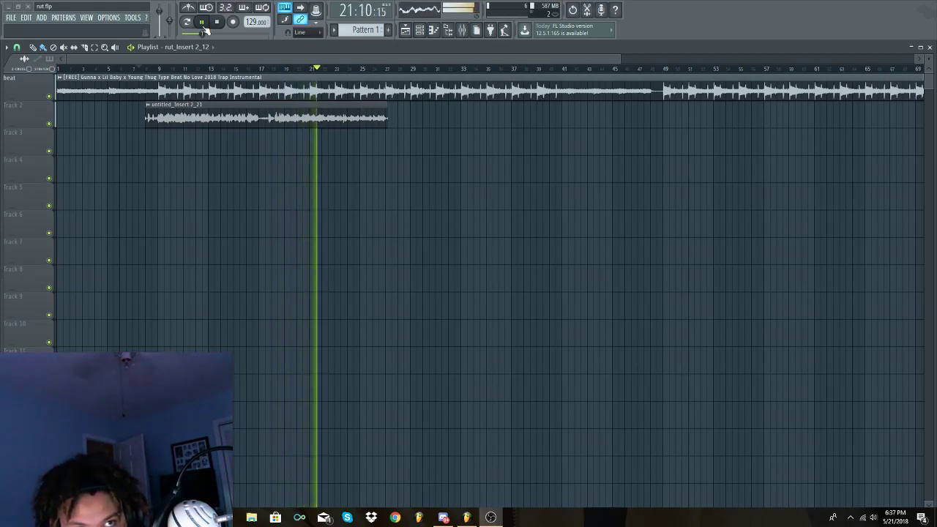
{"action": "key", "text": "space"}
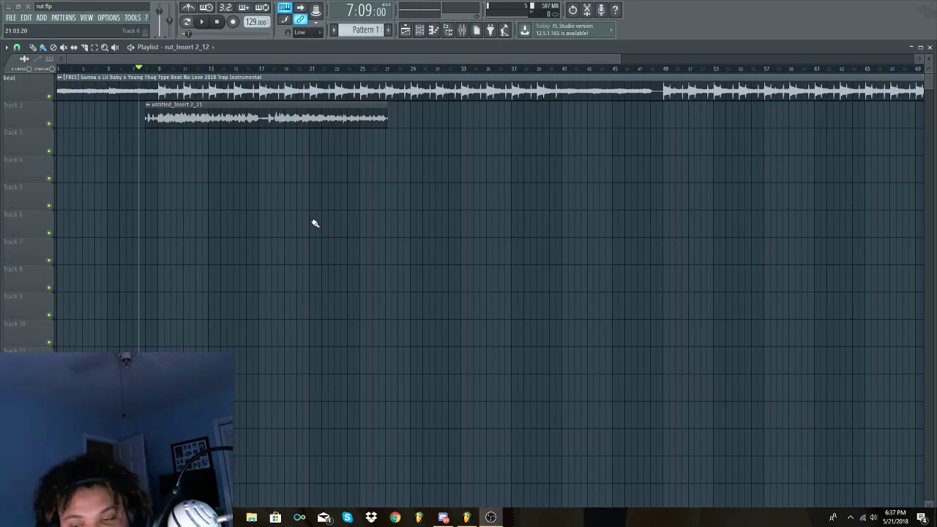
- Open Auto-Tune Evo on mixer insert 2, review its key and scale choices and pitch correction settings, and close it
{"action": "left_click", "coordinate": [462, 30]}
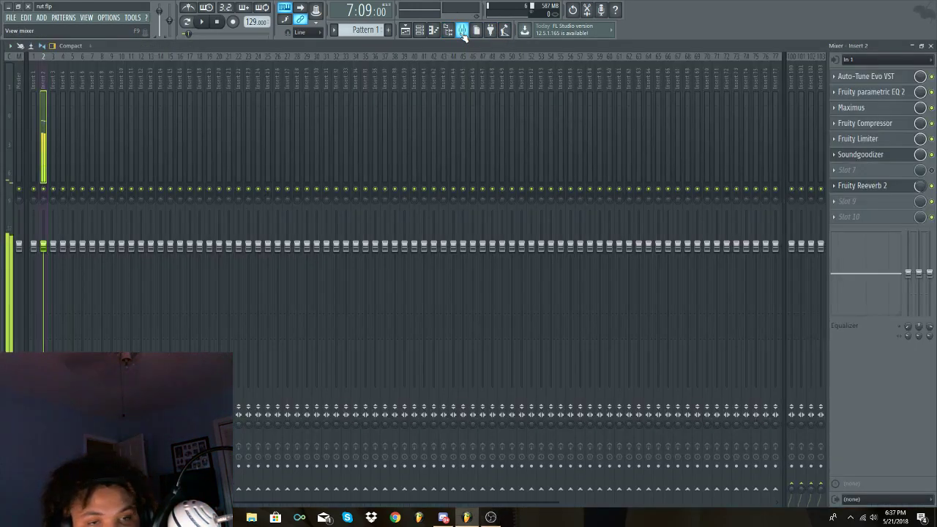
{"action": "left_click", "coordinate": [882, 77]}
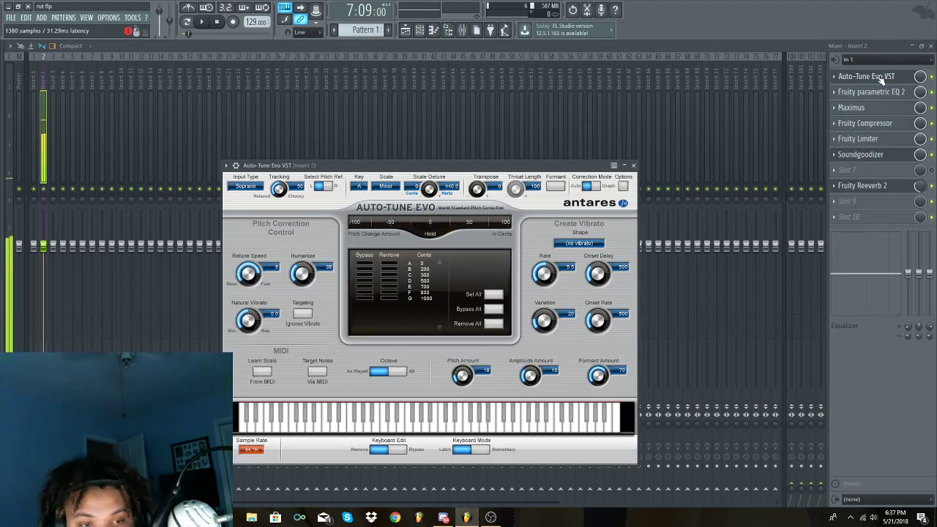
{"action": "left_click_drag", "start_coordinate": [545, 169], "coordinate": [569, 134]}
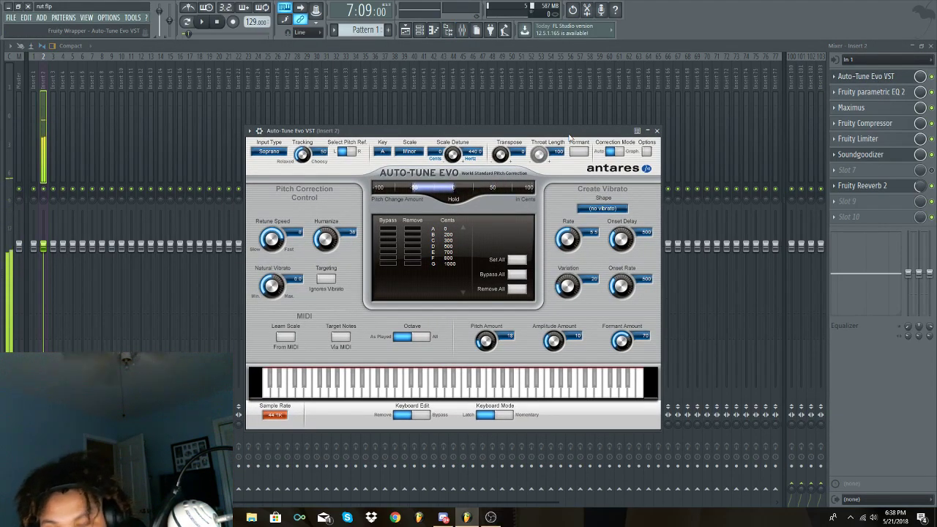
{"action": "left_click", "coordinate": [388, 151]}
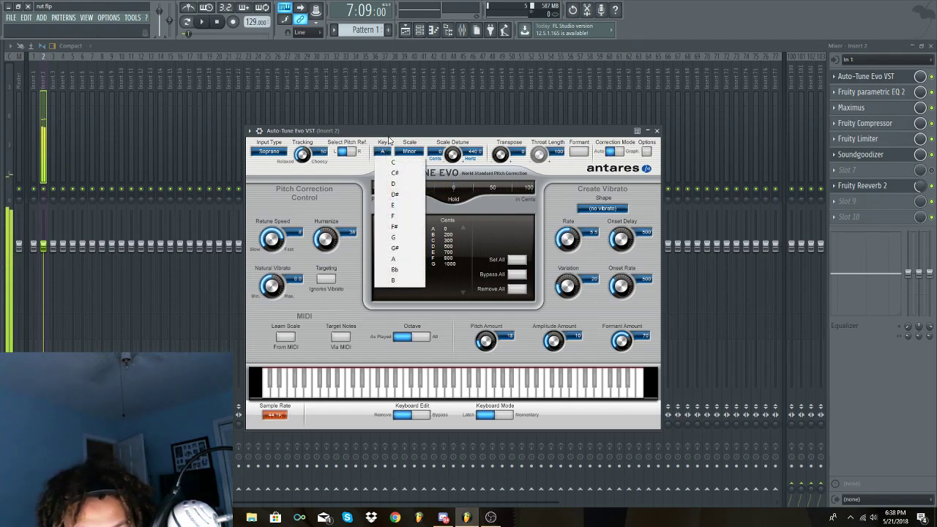
{"action": "left_click", "coordinate": [407, 151]}
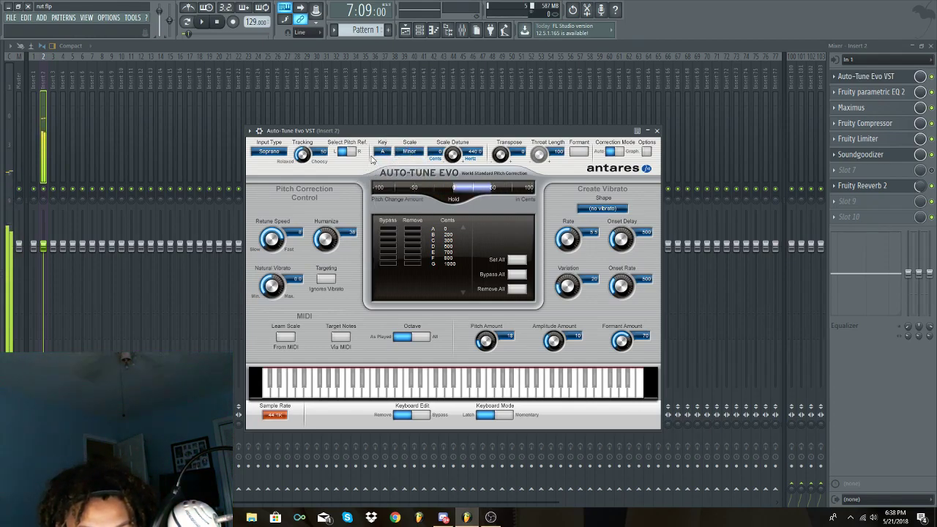
{"action": "left_click", "coordinate": [382, 151]}
{"action": "left_click", "coordinate": [399, 152]}
{"action": "left_click", "coordinate": [407, 152]}
{"action": "left_click", "coordinate": [407, 141]}
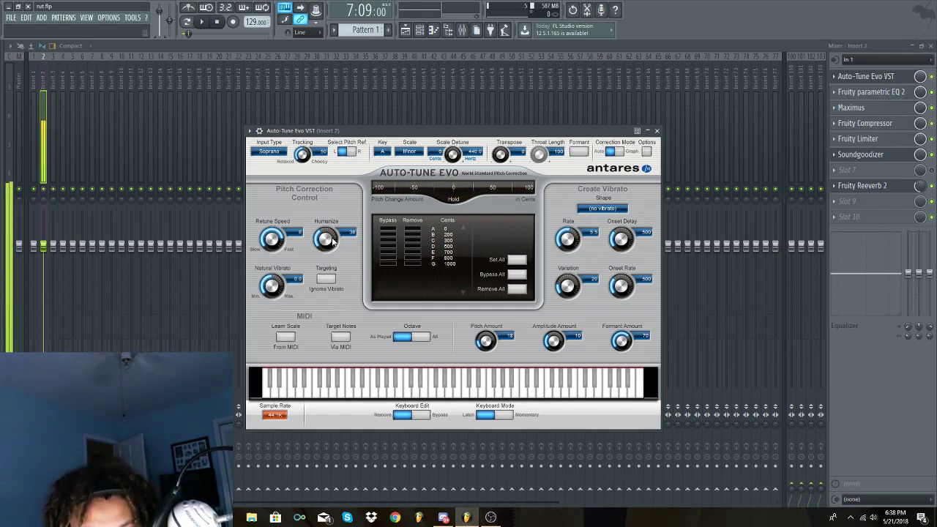
{"action": "left_click", "coordinate": [657, 132]}
{"action": "left_click", "coordinate": [681, 133]}
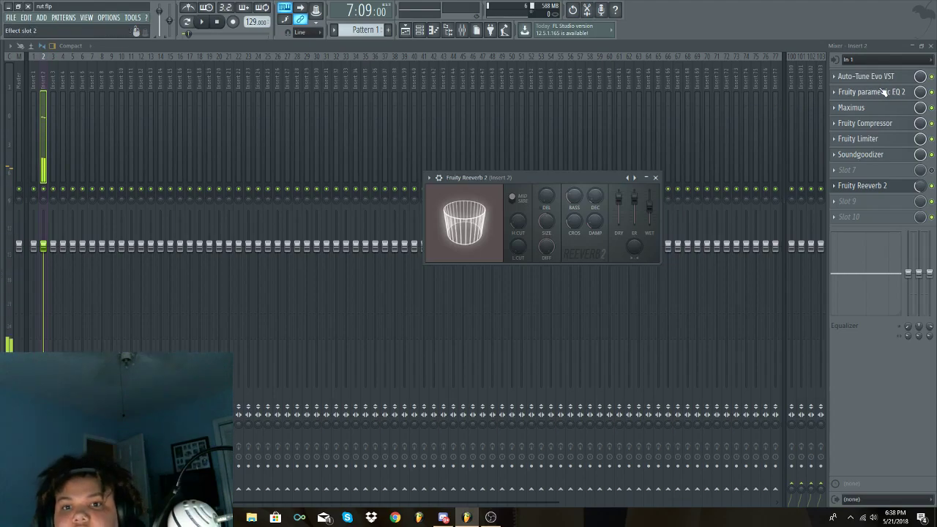
- In insert 2's Fruity parametric EQ 2, adjust the band 7 high shelf to about 12.5 kHz and the band 1 high pass to about 113 Hz
{"action": "left_click", "coordinate": [889, 91]}
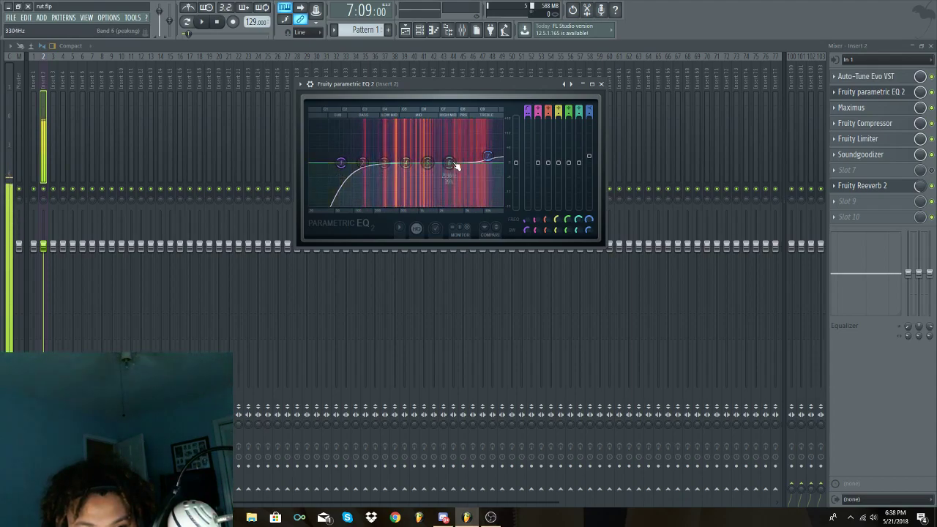
{"action": "left_click_drag", "start_coordinate": [493, 157], "coordinate": [497, 155]}
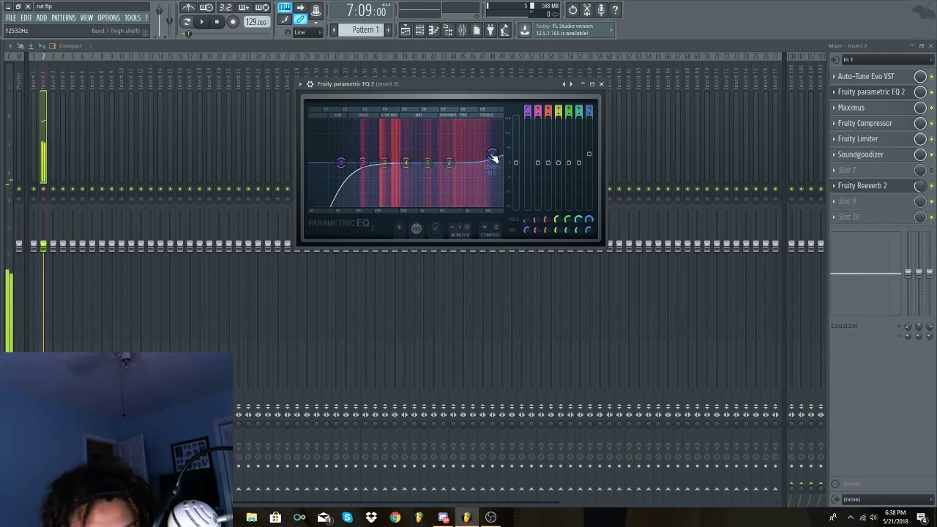
{"action": "mouse_move", "coordinate": [528, 112]}
{"action": "left_mouse_down"}
{"action": "mouse_move", "coordinate": [528, 132]}
{"action": "mouse_move", "coordinate": [528, 111]}
{"action": "left_mouse_up"}
{"action": "left_click_drag", "start_coordinate": [493, 154], "coordinate": [497, 161]}
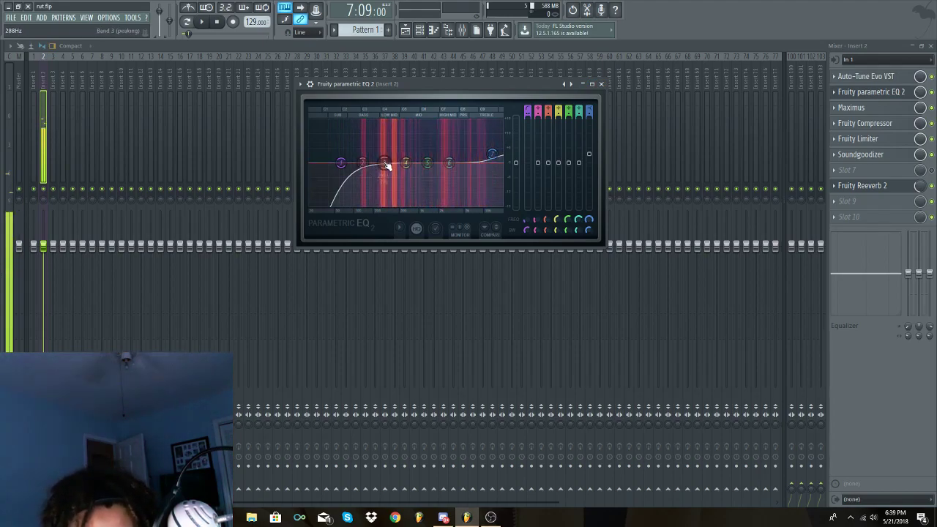
{"action": "left_click_drag", "start_coordinate": [339, 162], "coordinate": [352, 162]}
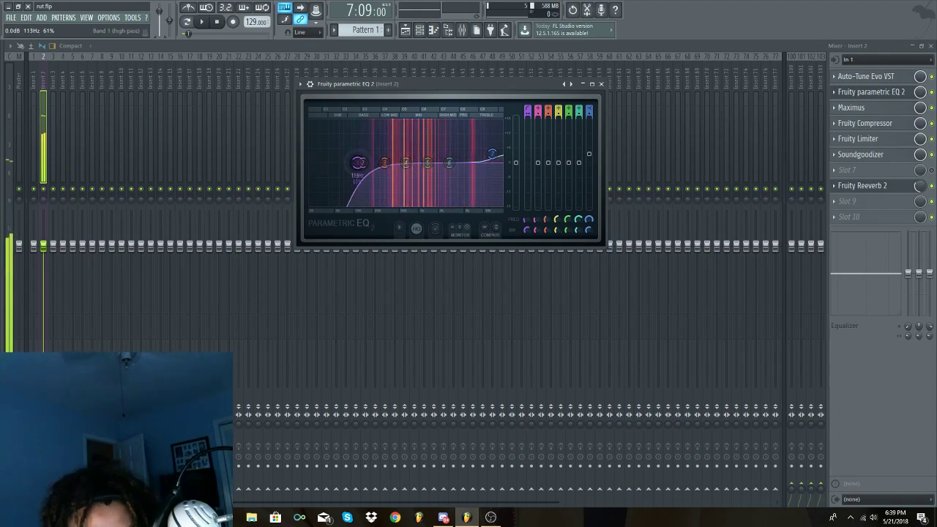
{"action": "left_click", "coordinate": [602, 85]}
- Load the De-esser narrow-band preset in Maximus on insert 2, and close the open plugin windows
{"action": "left_click", "coordinate": [882, 112]}
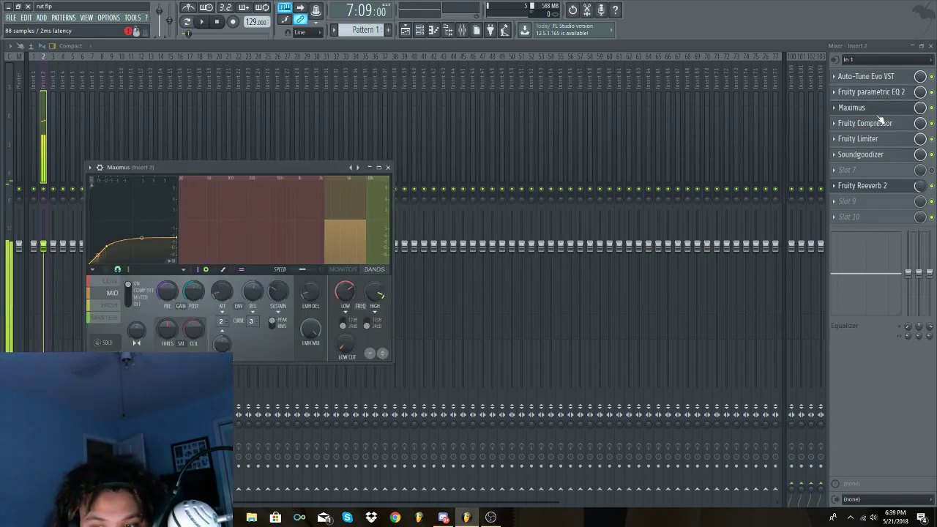
{"action": "left_click", "coordinate": [90, 169]}
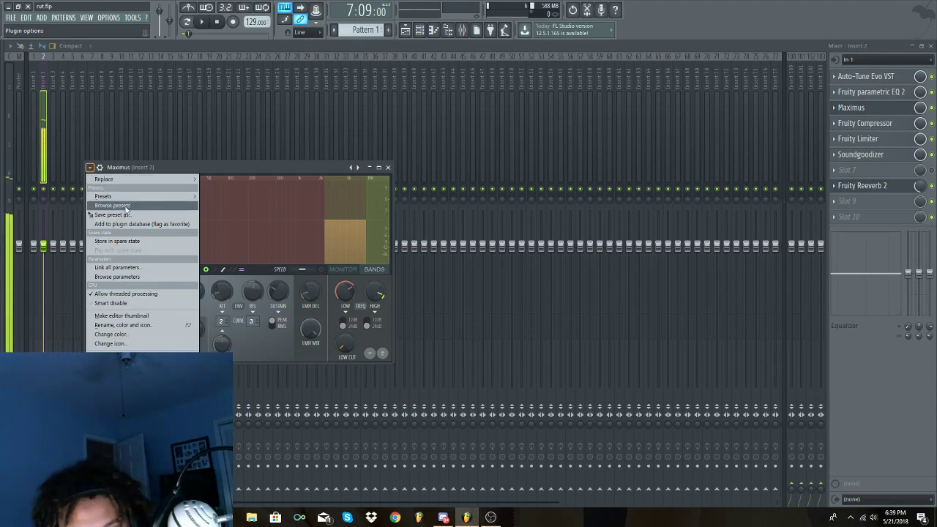
{"action": "mouse_move", "coordinate": [137, 200]}
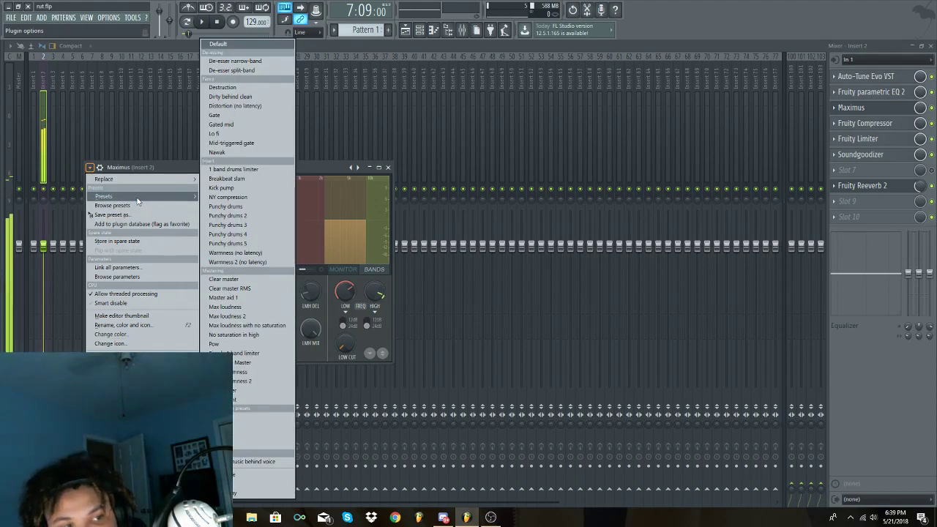
{"action": "left_click", "coordinate": [268, 64]}
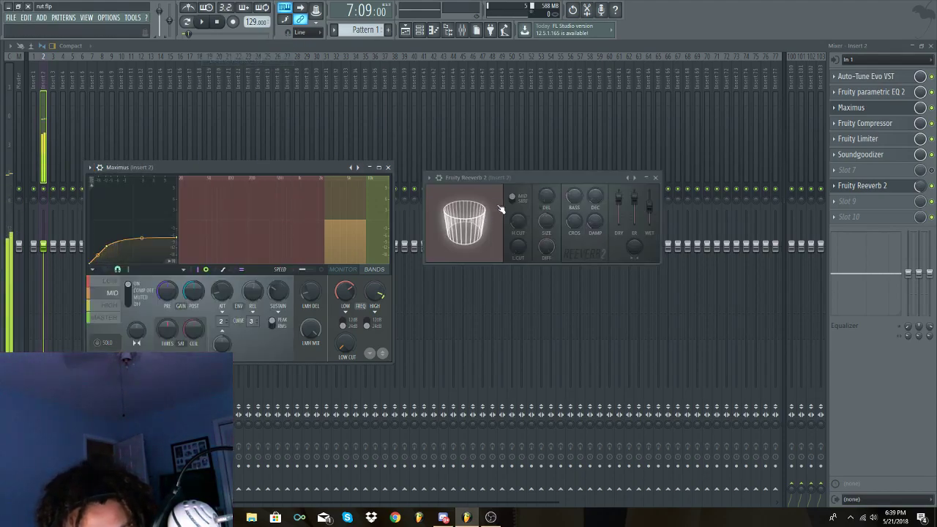
{"action": "left_click", "coordinate": [389, 169]}
{"action": "left_click", "coordinate": [655, 178]}
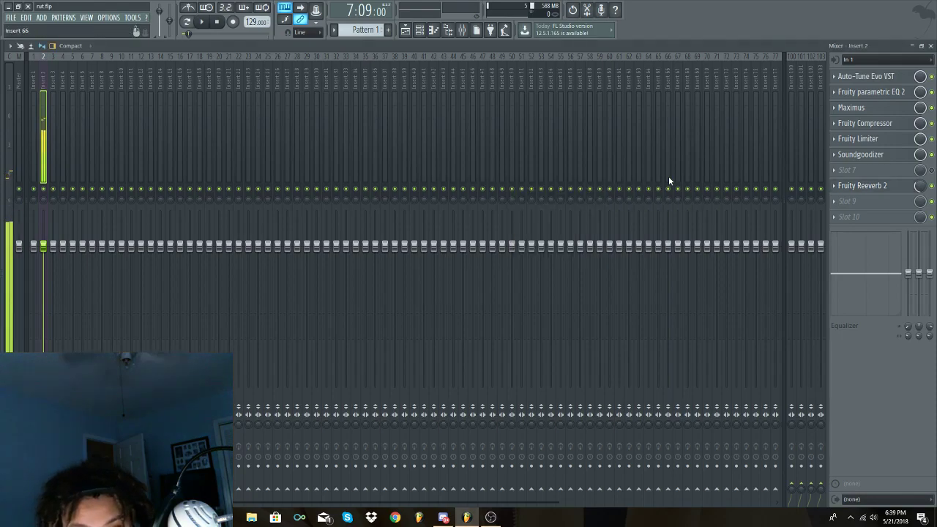
- Set the attack of insert 2's Fruity Compressor to 7.2 ms and close the plugin
{"action": "left_click", "coordinate": [882, 124]}
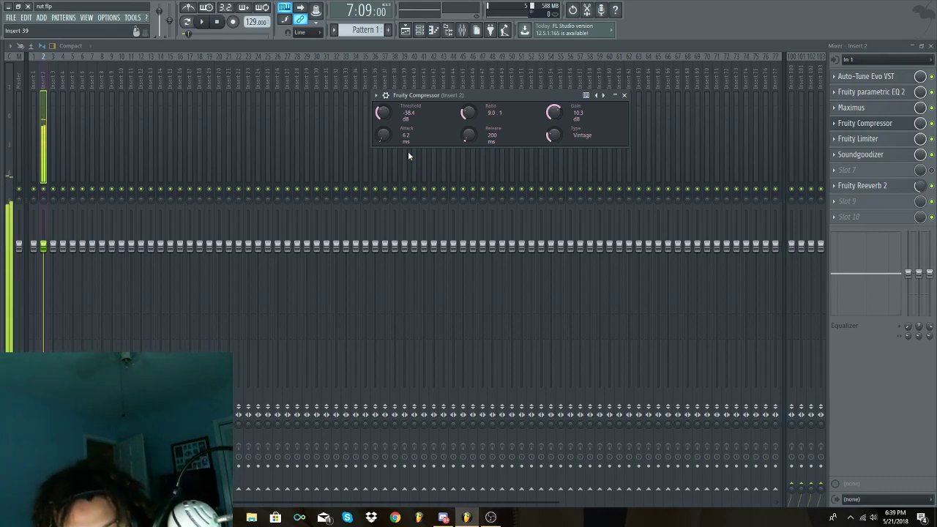
{"action": "left_click_drag", "start_coordinate": [383, 136], "coordinate": [383, 135]}
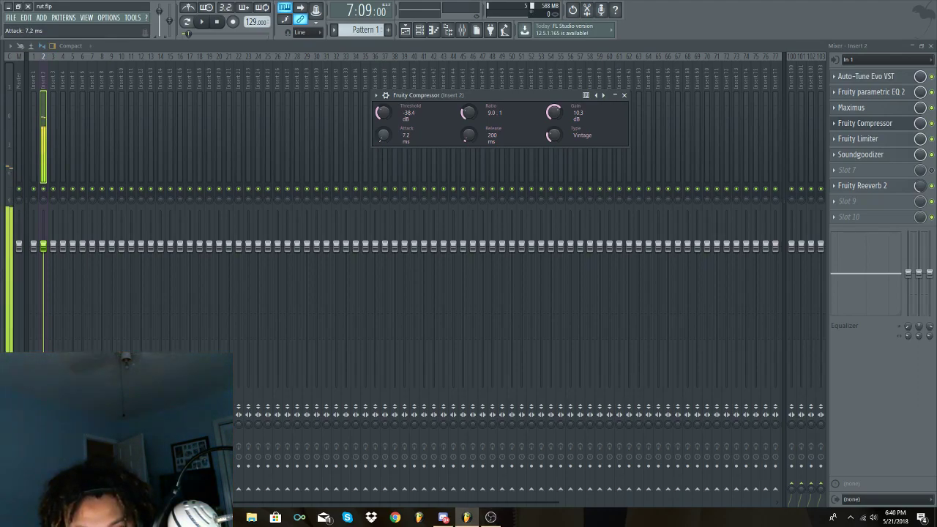
{"action": "left_click", "coordinate": [625, 96]}
- Raise the limiter ceiling in insert 2's Fruity Limiter to about -10.5 dB, after checking its compressor page
{"action": "left_click", "coordinate": [891, 143]}
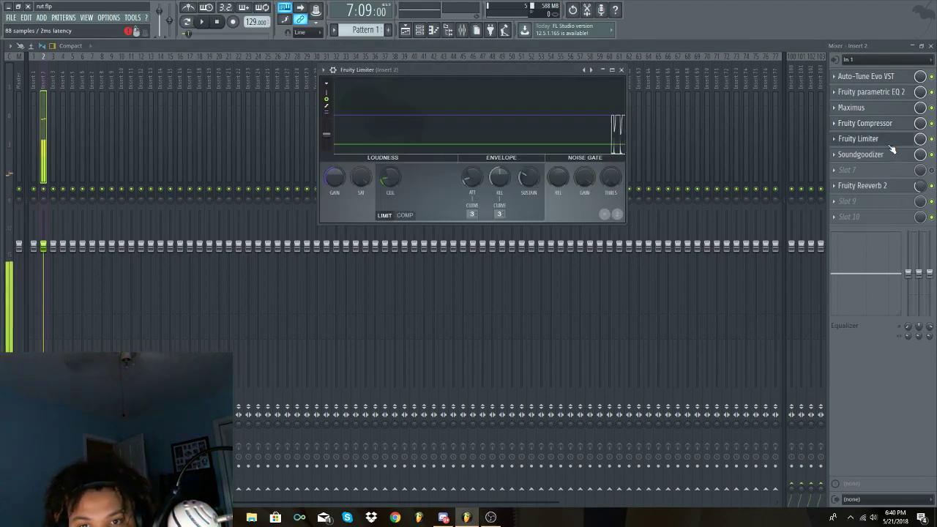
{"action": "left_click", "coordinate": [409, 216]}
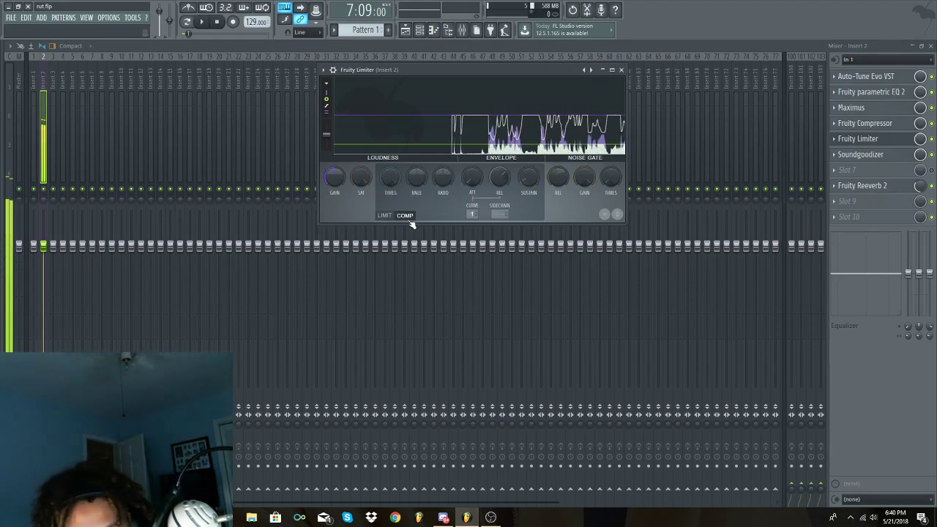
{"action": "left_click", "coordinate": [384, 216]}
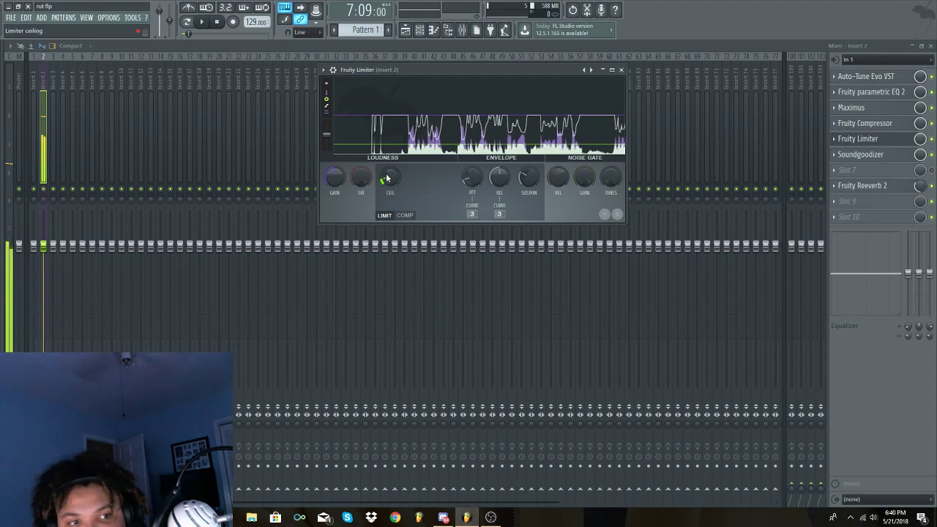
{"action": "left_click_drag", "start_coordinate": [385, 177], "coordinate": [385, 167]}
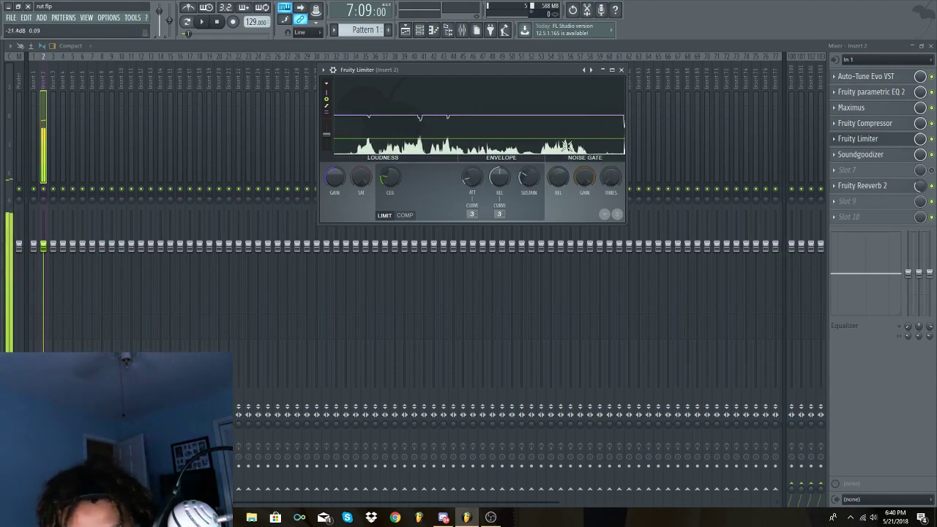
{"action": "left_click_drag", "start_coordinate": [388, 178], "coordinate": [388, 176]}
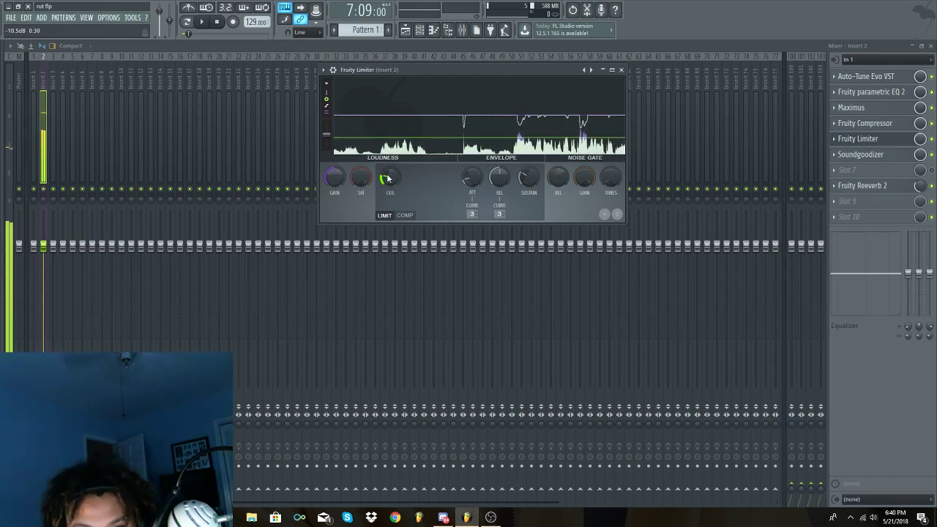
{"action": "left_click", "coordinate": [621, 69]}
- Lower the Soundgoodizer amount on insert 2 to a little under half, keeping mode A, and close the plugin
{"action": "left_click", "coordinate": [873, 155]}
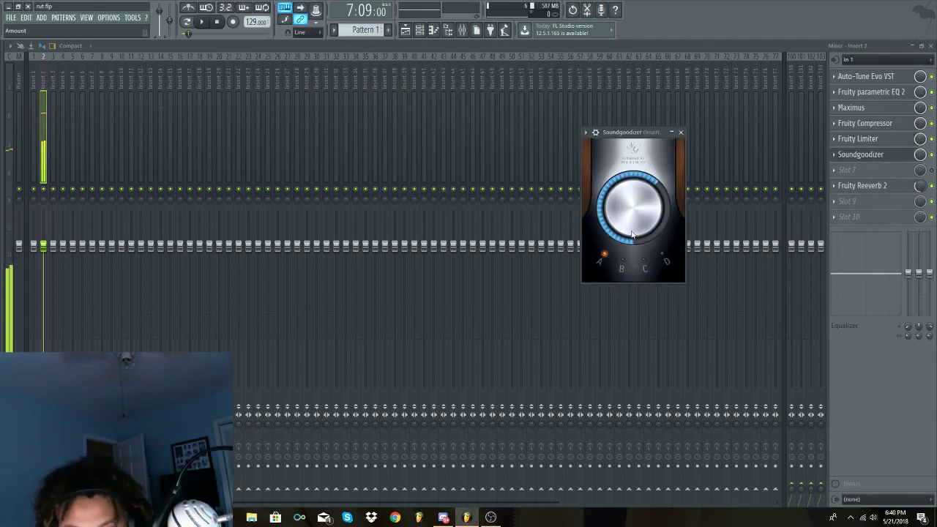
{"action": "left_click_drag", "start_coordinate": [622, 218], "coordinate": [623, 252]}
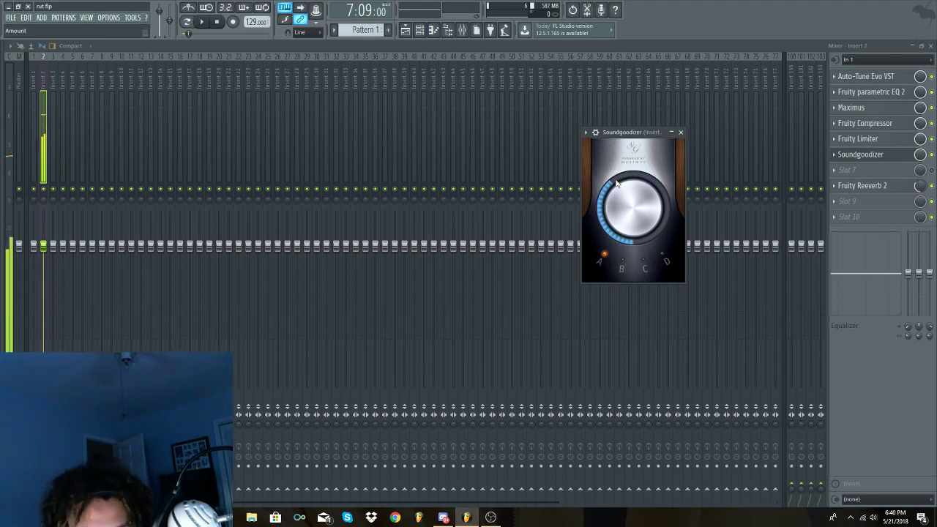
{"action": "left_click", "coordinate": [668, 261]}
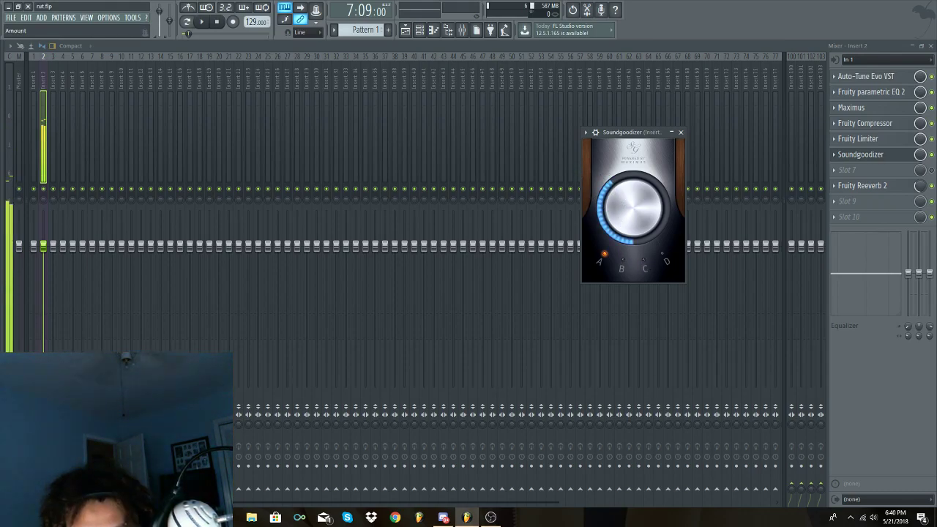
{"action": "left_click", "coordinate": [681, 132]}
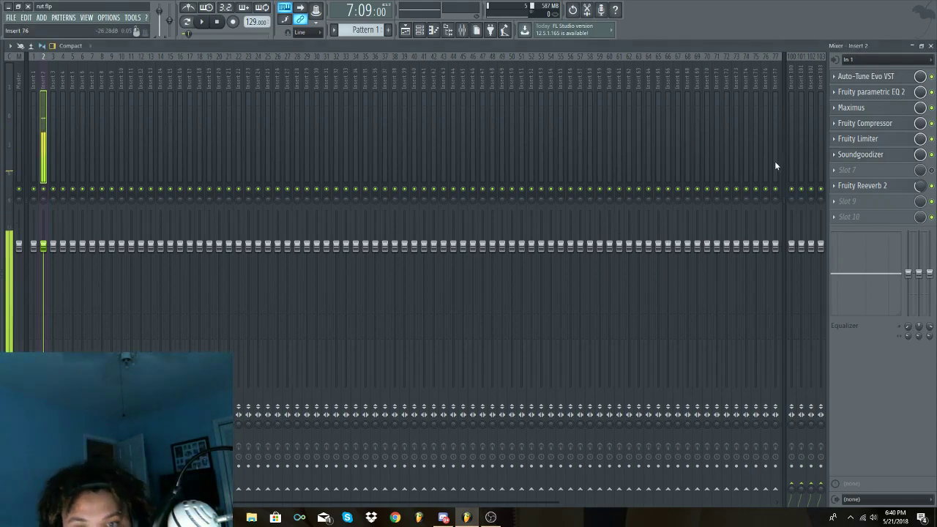
- Review Fruity Reeverb 2 on insert 2, set its mix level to about 28%, and reopen its settings
{"action": "left_click", "coordinate": [873, 187]}
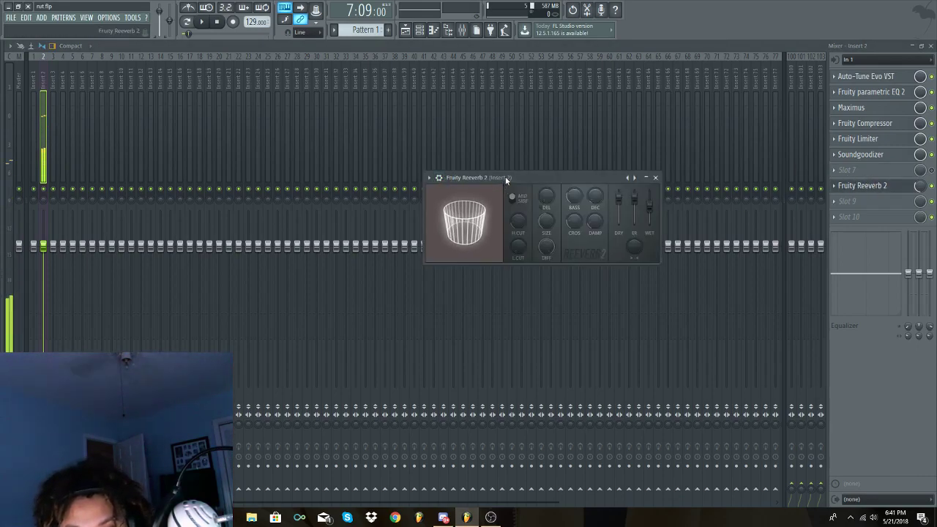
{"action": "left_click", "coordinate": [834, 186]}
{"action": "mouse_move", "coordinate": [847, 220]}
{"action": "left_click", "coordinate": [797, 224]}
{"action": "left_click_drag", "start_coordinate": [920, 186], "coordinate": [920, 189]}
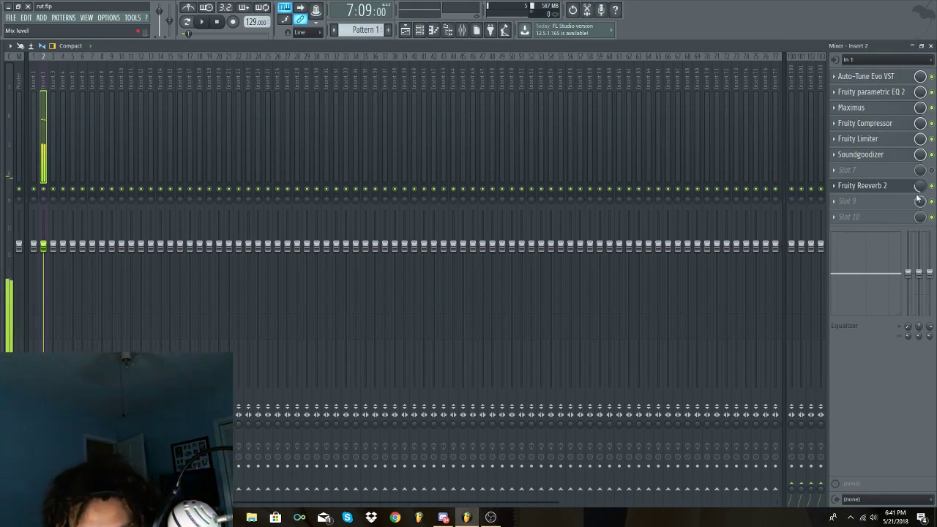
{"action": "left_click", "coordinate": [878, 189]}
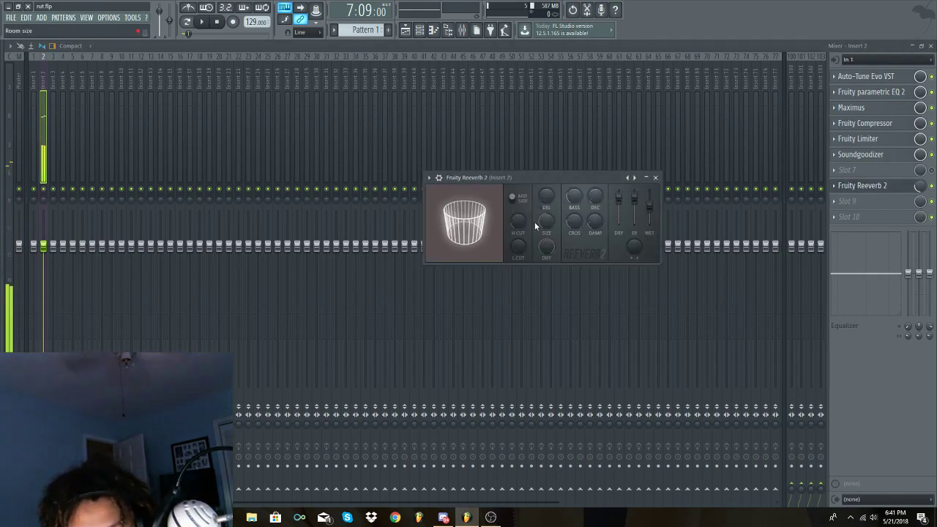
{"action": "left_click", "coordinate": [655, 177]}
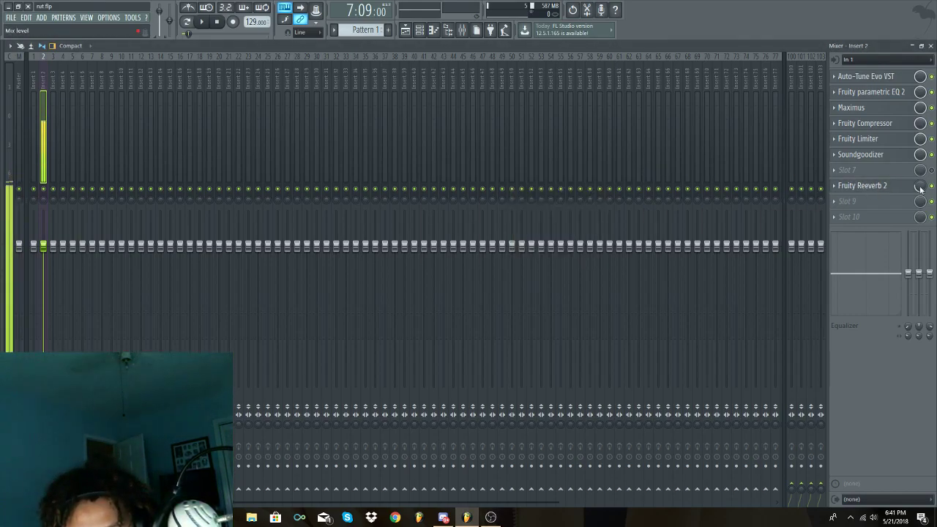
{"action": "left_click_drag", "start_coordinate": [920, 185], "coordinate": [920, 199]}
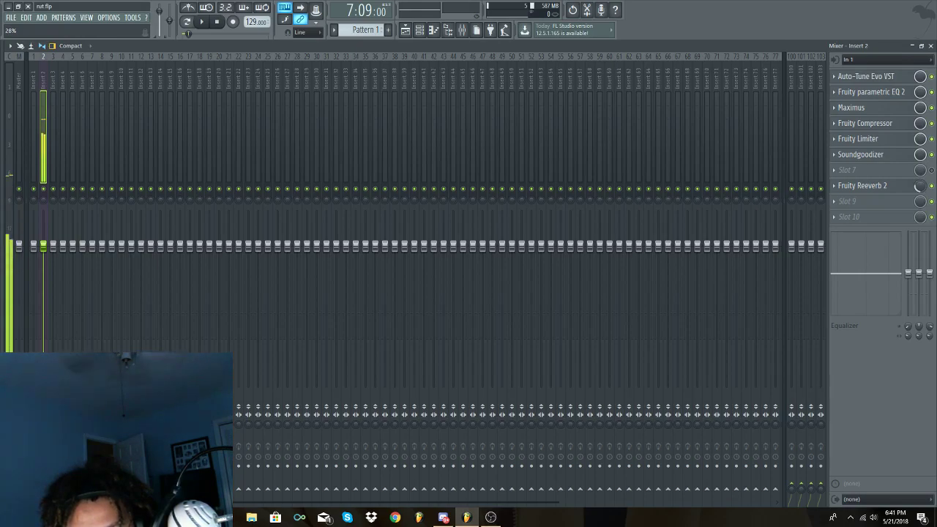
{"action": "left_click", "coordinate": [867, 185]}
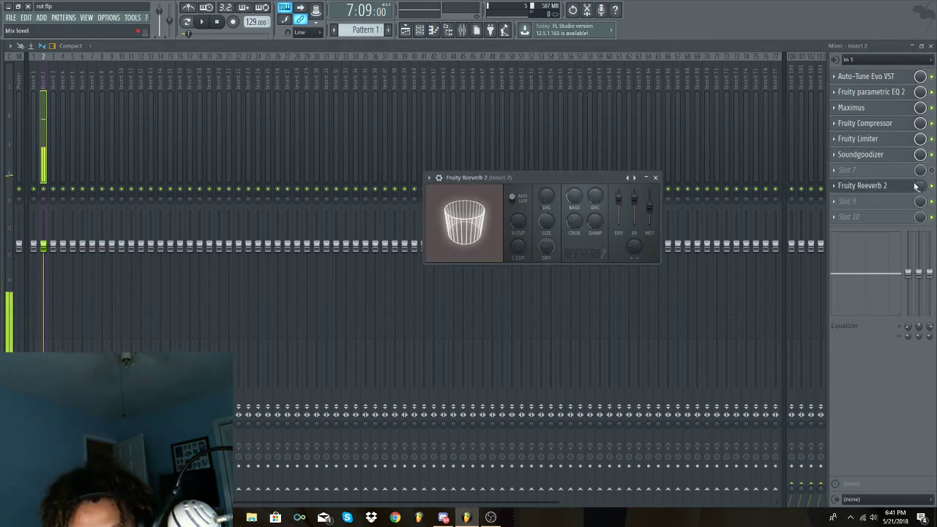
- Place the rut_Insert 2_12 vocal clip on playlist Track 3, starting at 8:09, and set the playhead to that point
{"action": "left_click", "coordinate": [872, 241]}
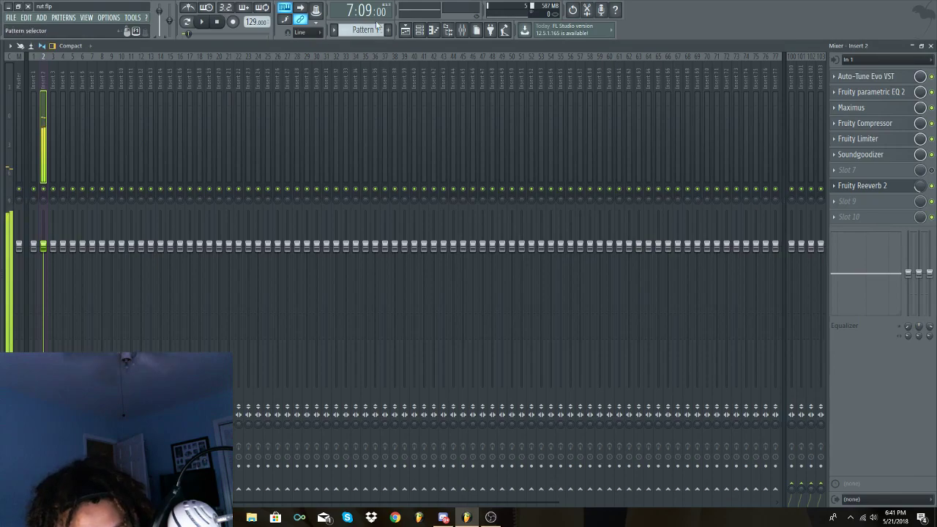
{"action": "left_click", "coordinate": [465, 32]}
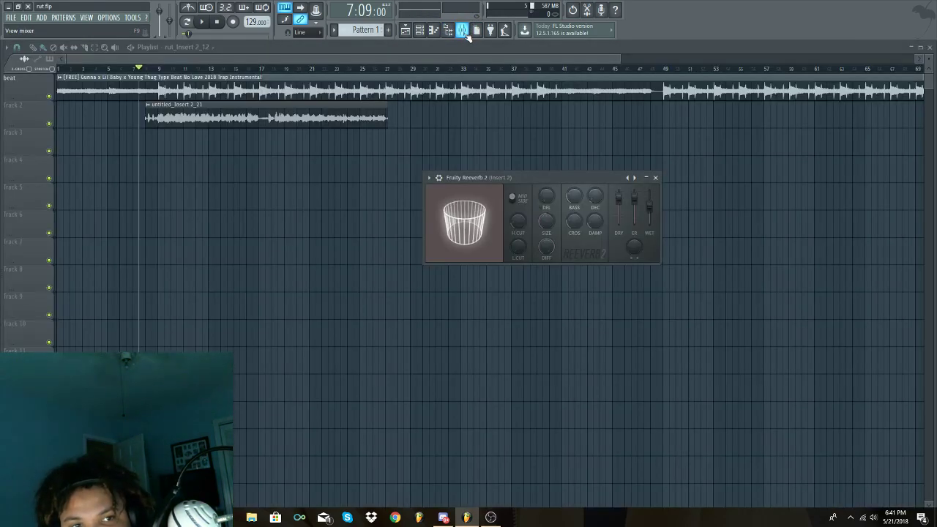
{"action": "left_click", "coordinate": [143, 139]}
{"action": "left_click", "coordinate": [152, 70]}
{"action": "key", "text": "space"}
{"action": "key", "text": "space"}
{"action": "left_click_drag", "start_coordinate": [164, 150], "coordinate": [178, 145]}
- Play the song from 8:09 and compare how it sounds with Track 3 muted and unmuted
{"action": "key", "text": "space"}
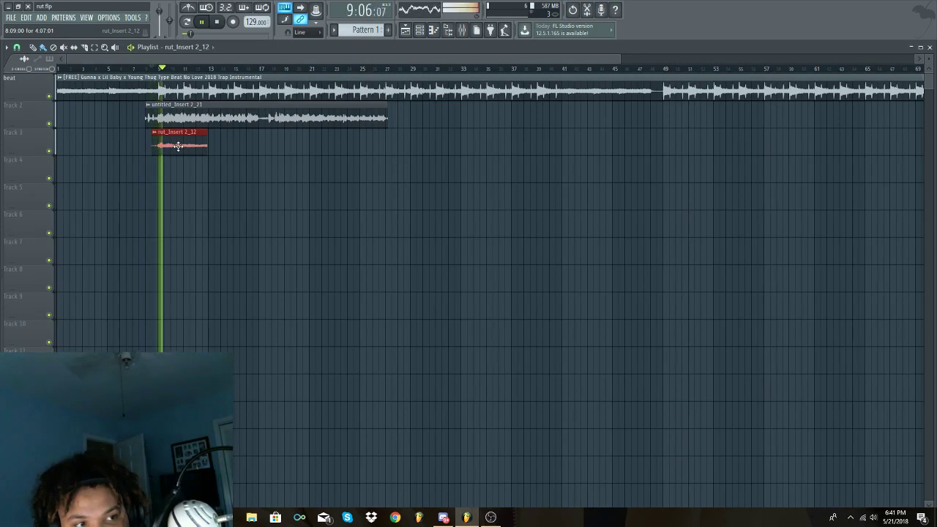
{"action": "key", "text": "space"}
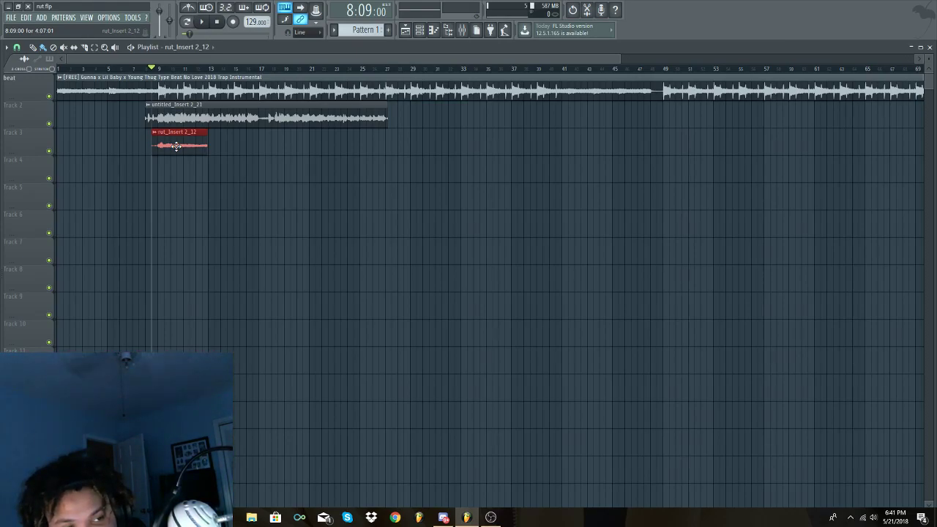
{"action": "key", "text": "space"}
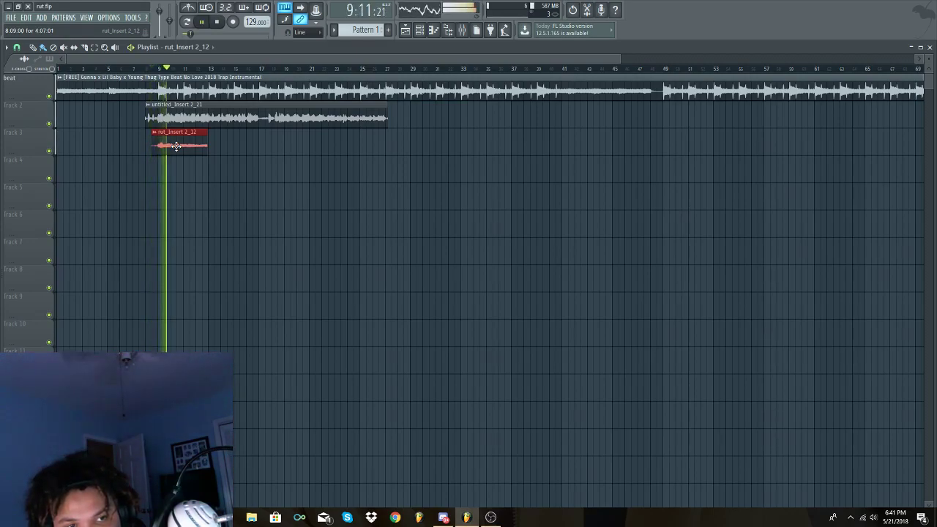
{"action": "left_click", "coordinate": [50, 151]}
{"action": "left_click", "coordinate": [216, 22]}
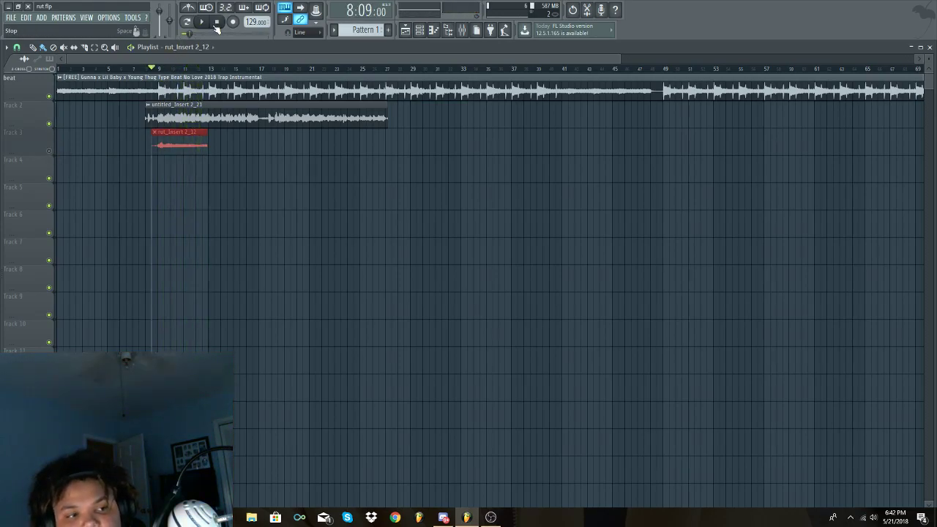
{"action": "left_click", "coordinate": [49, 152]}
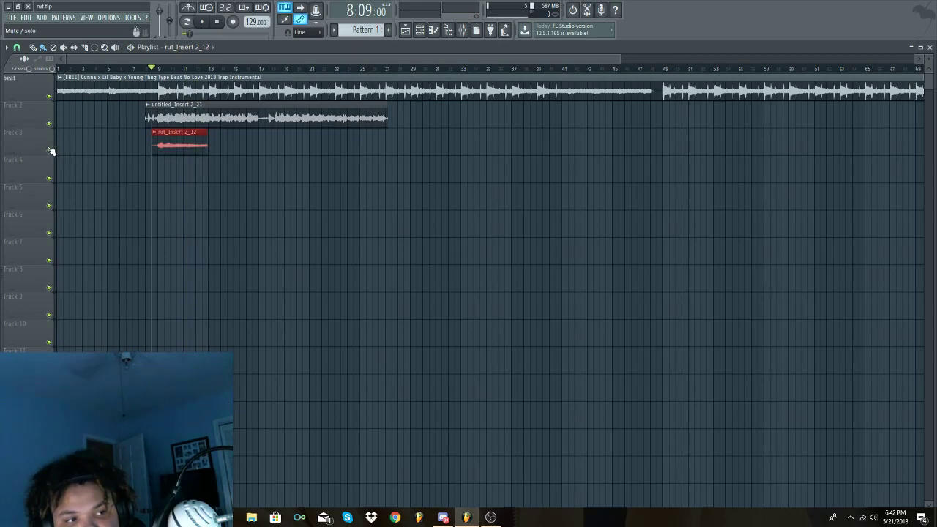
{"action": "left_click", "coordinate": [203, 24]}
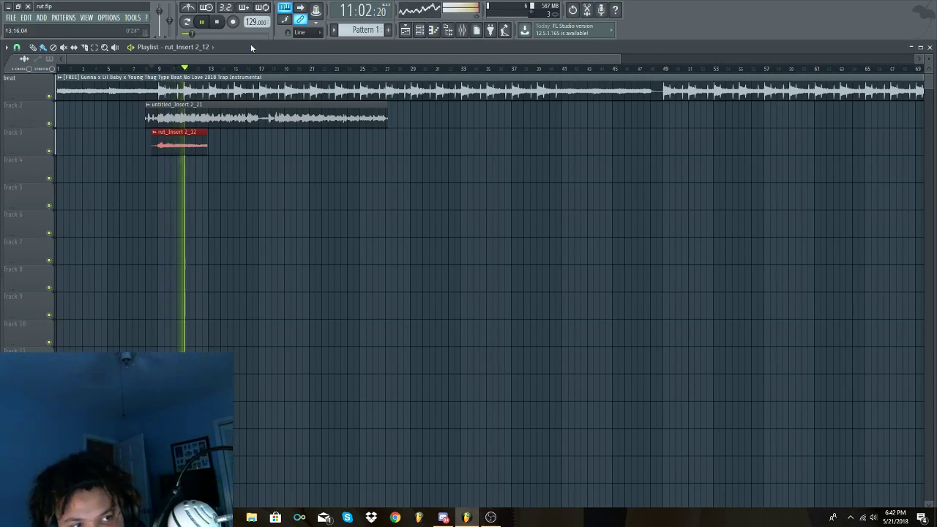
{"action": "key", "text": "space"}
- Lower the ceiling of insert 2's Fruity Limiter to about -15.3 dB and close the plugin
{"action": "left_click", "coordinate": [462, 29]}
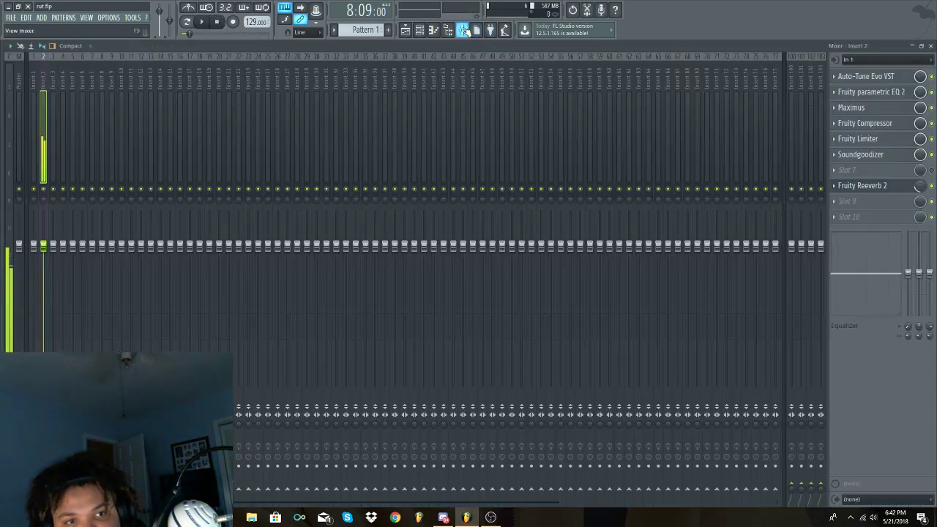
{"action": "left_click", "coordinate": [860, 138]}
{"action": "left_click_drag", "start_coordinate": [390, 177], "coordinate": [390, 189]}
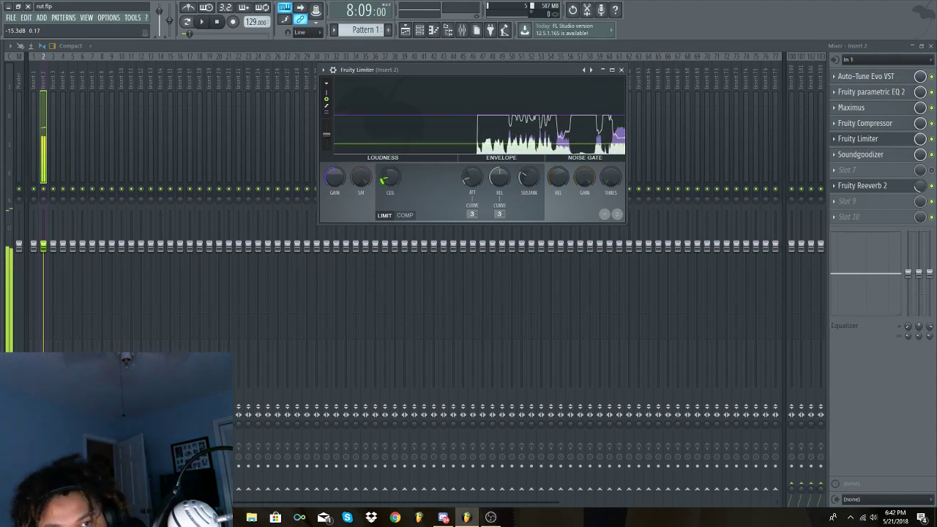
{"action": "left_click", "coordinate": [621, 70]}
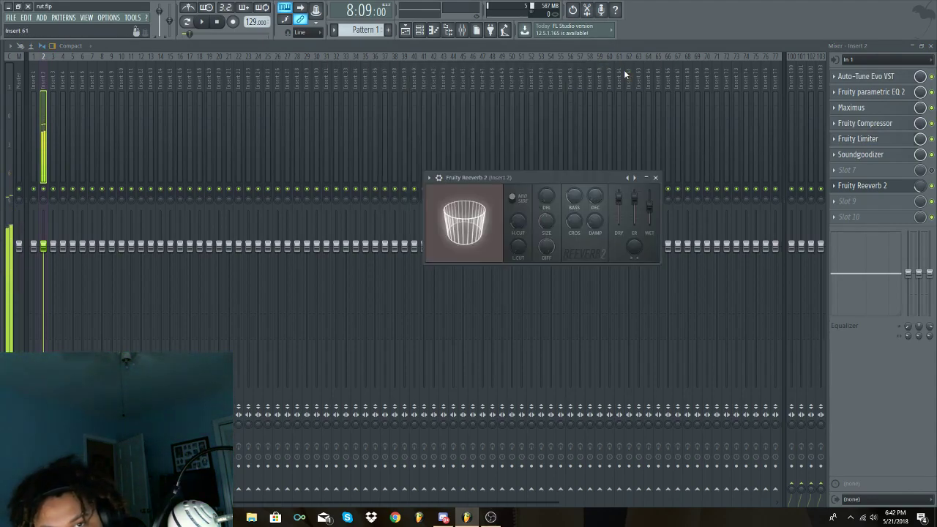
- Check the Soundgoodizer on insert 2, raise the mix level of Fruity Reeverb 2, and return to the playlist
{"action": "left_click", "coordinate": [863, 154]}
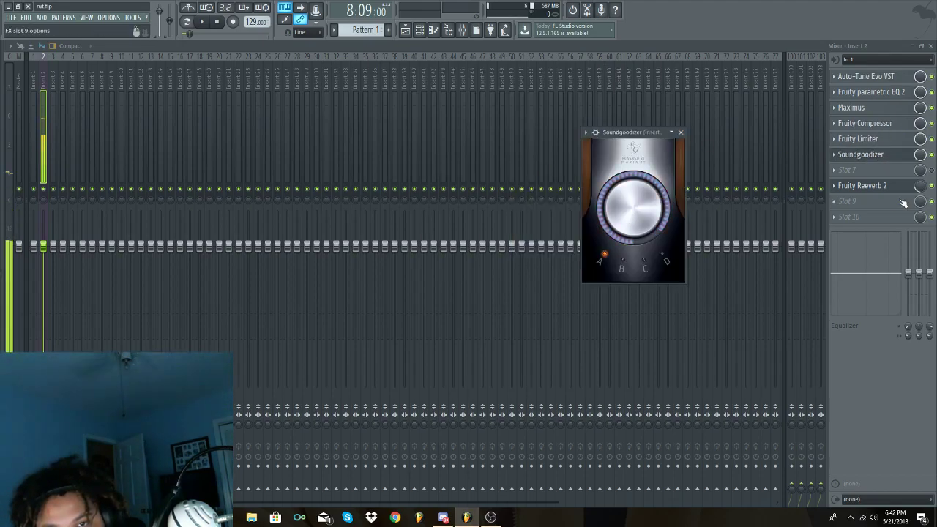
{"action": "left_click_drag", "start_coordinate": [920, 186], "coordinate": [921, 169]}
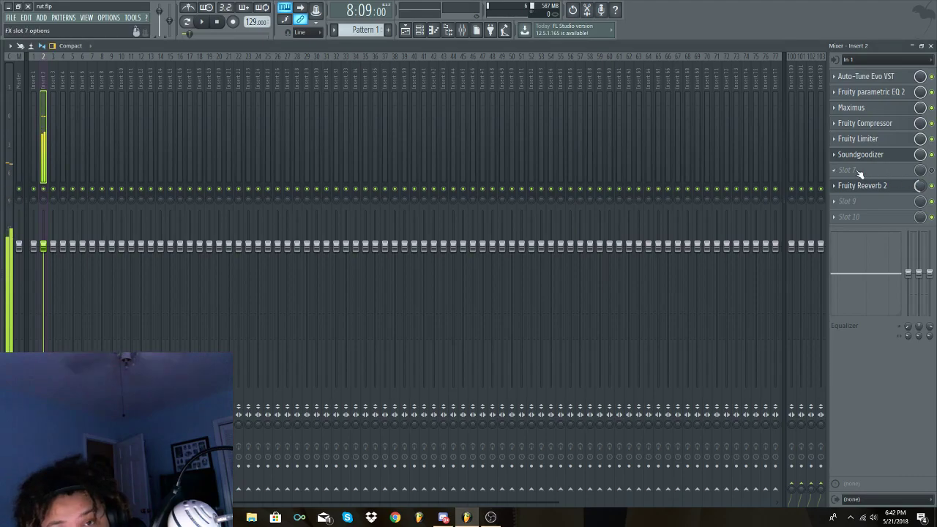
{"action": "left_click", "coordinate": [462, 30]}
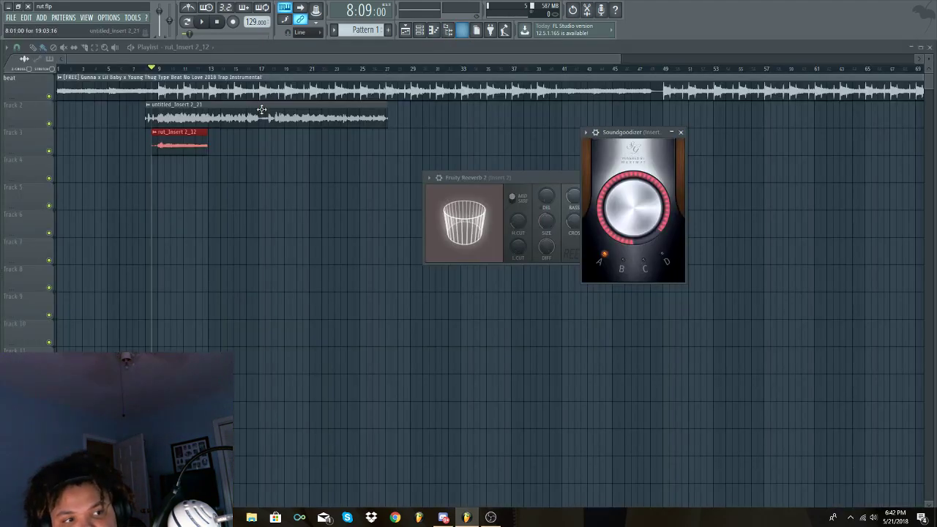
- Set the channel volume of the rut_Insert 2_12 clip to 66% and play the song to check the balance
{"action": "double_click", "coordinate": [174, 144]}
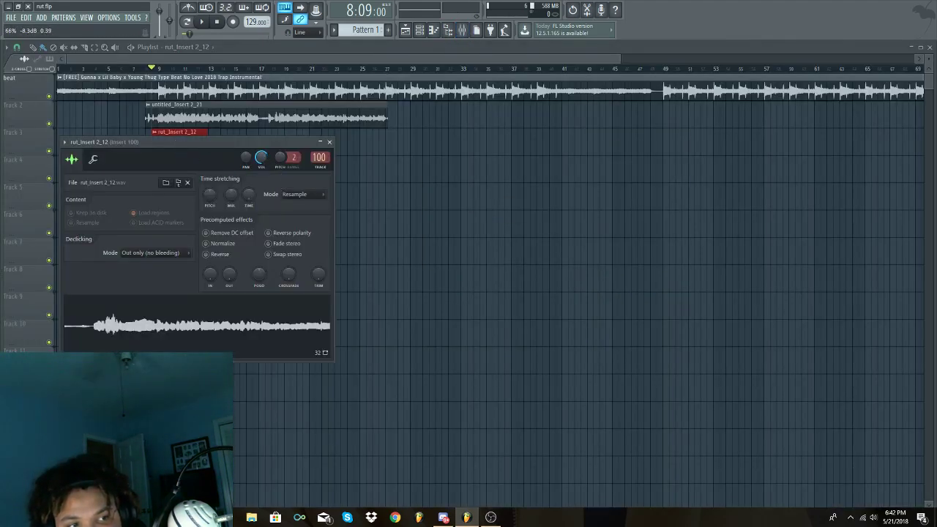
{"action": "left_click", "coordinate": [329, 142]}
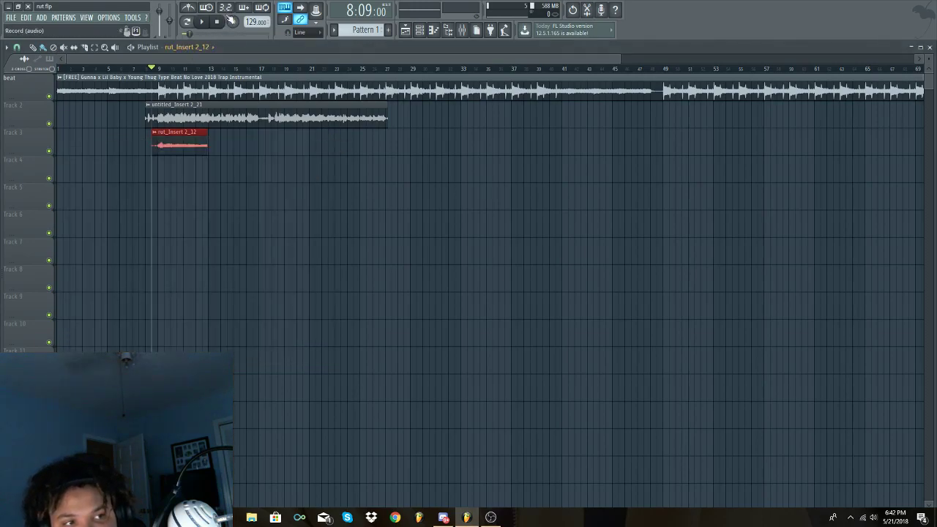
{"action": "left_click", "coordinate": [206, 24]}
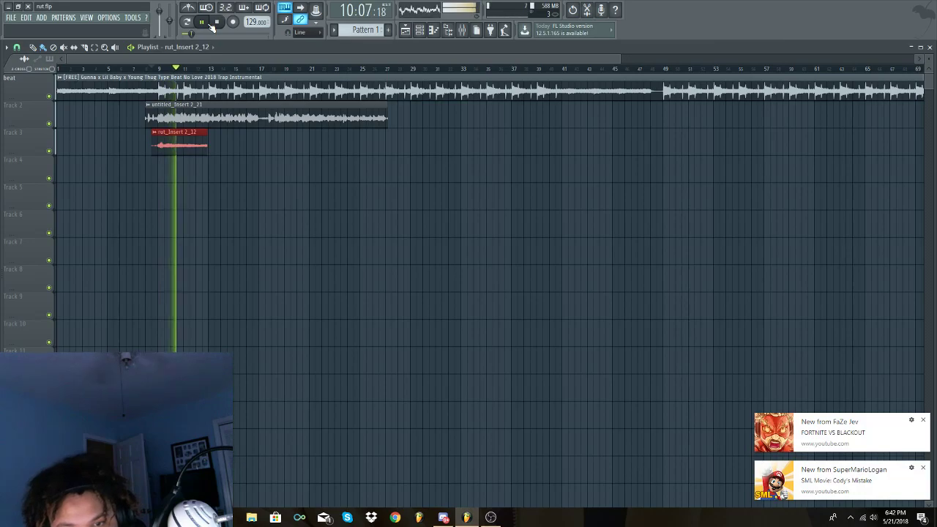
{"action": "left_click", "coordinate": [211, 24]}
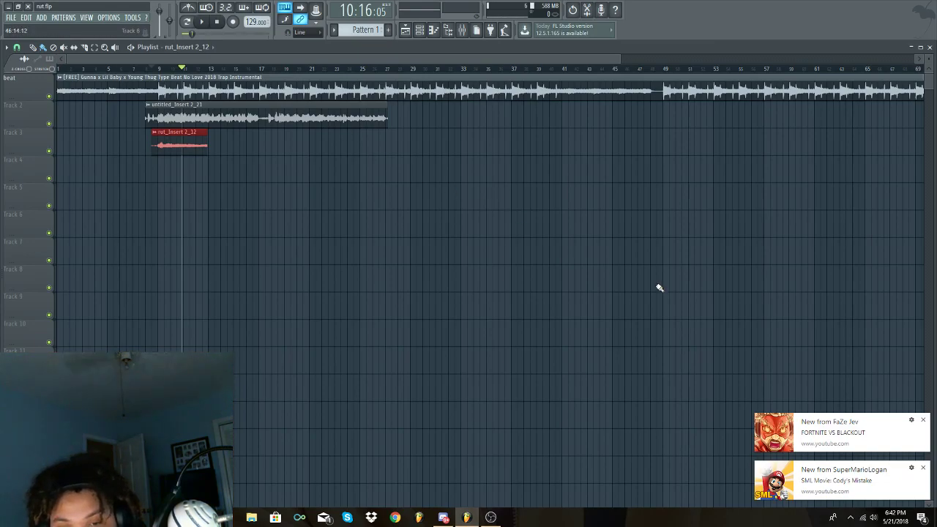
- Dismiss the desktop notifications and play the vocals on Track 2 from about bar 17
{"action": "left_click", "coordinate": [924, 468]}
{"action": "left_click", "coordinate": [924, 469]}
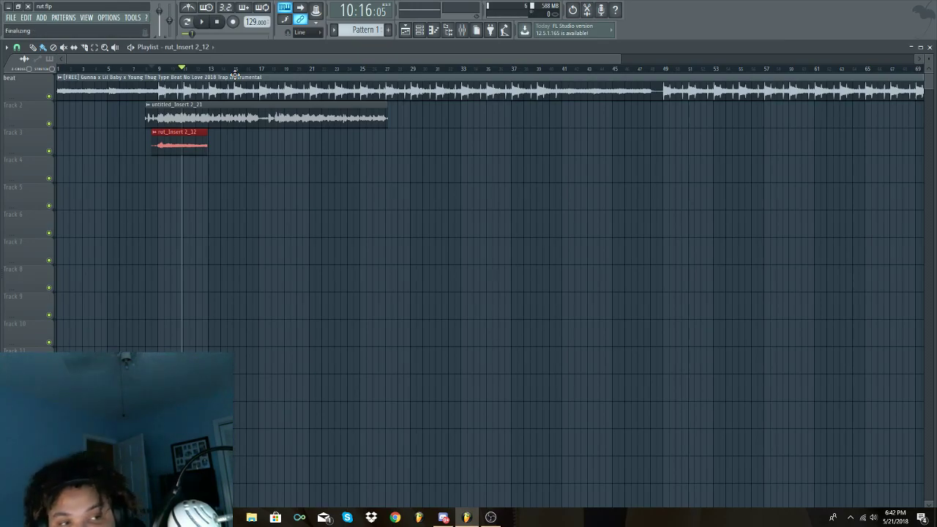
{"action": "left_click", "coordinate": [259, 70]}
{"action": "left_click", "coordinate": [209, 28]}
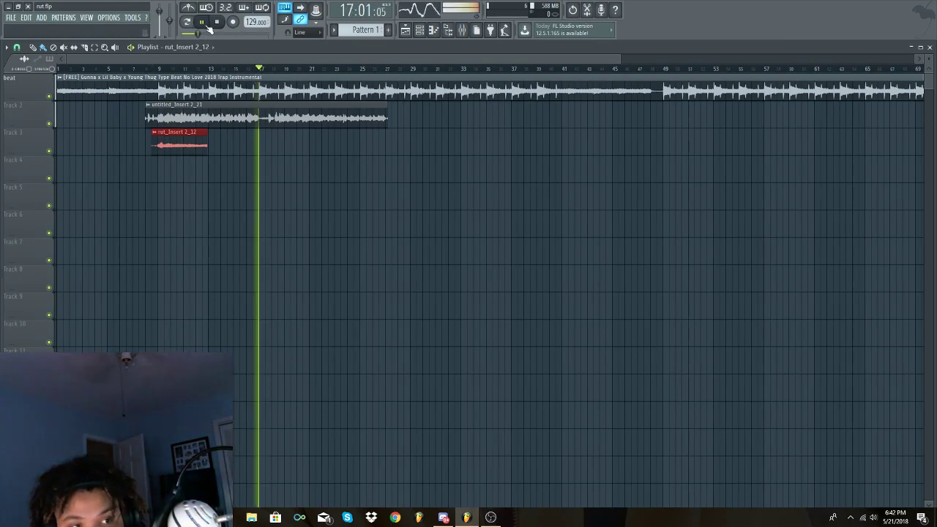
{"action": "left_click", "coordinate": [209, 27]}
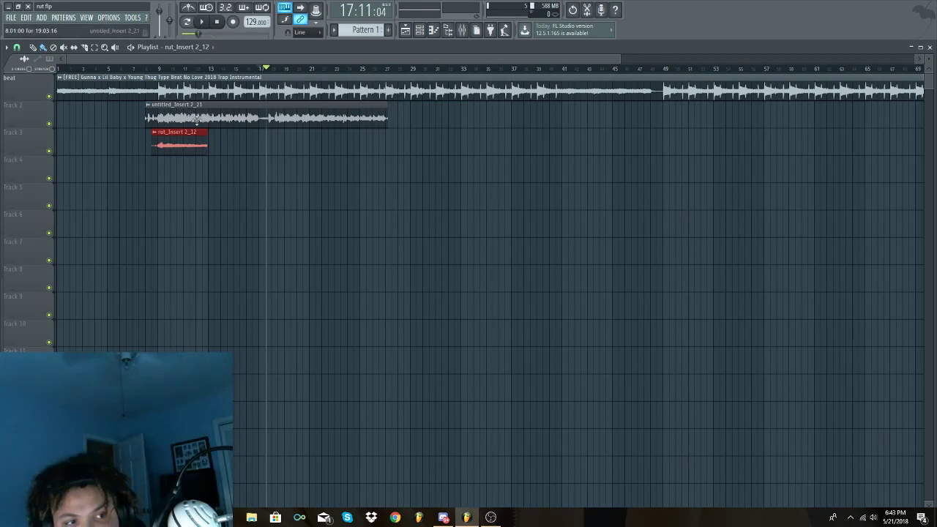
{"action": "left_click", "coordinate": [279, 118]}
{"action": "left_click", "coordinate": [696, 117]}
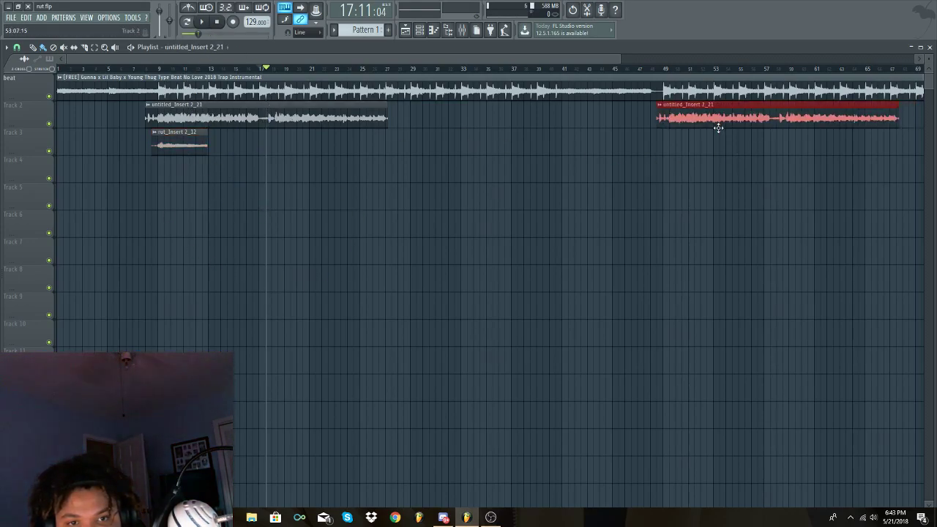
{"action": "left_click", "coordinate": [486, 153]}
{"action": "right_click", "coordinate": [554, 151]}
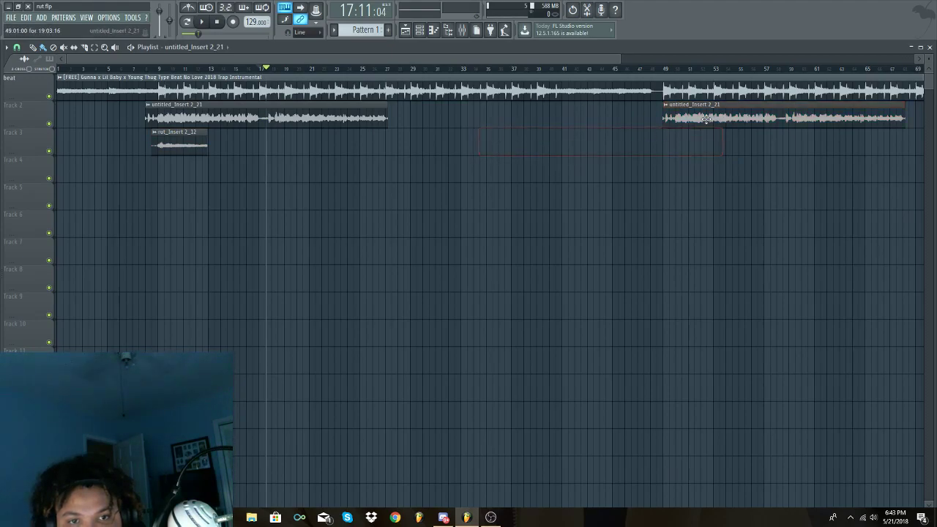
{"action": "right_click", "coordinate": [696, 120]}
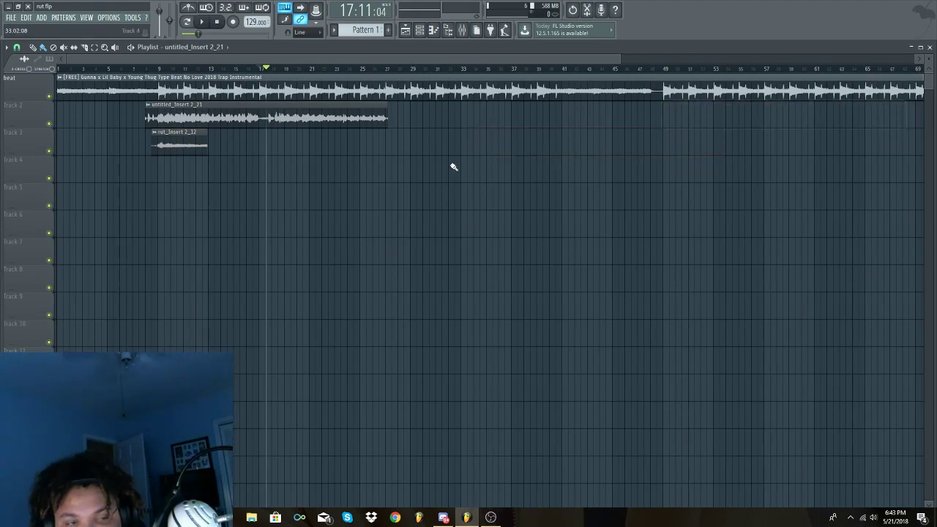
{"action": "left_click", "coordinate": [655, 117]}
{"action": "right_click", "coordinate": [691, 118]}
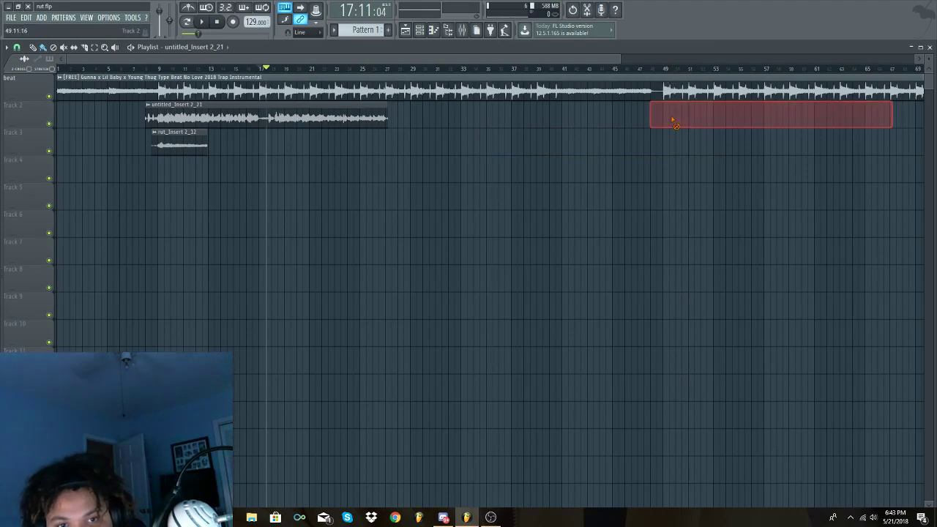
{"action": "left_click", "coordinate": [19, 50]}
{"action": "left_click", "coordinate": [31, 195]}
{"action": "left_click", "coordinate": [136, 193]}
{"action": "right_click", "coordinate": [168, 188]}
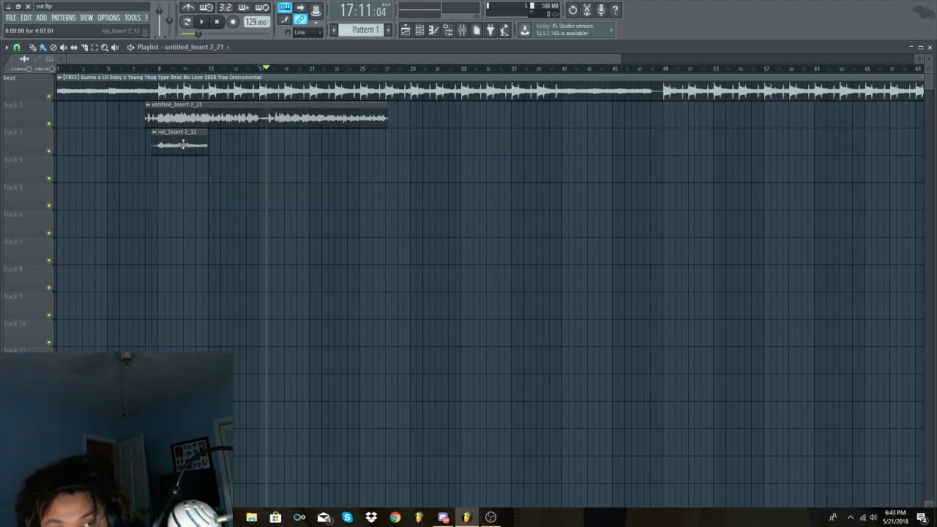